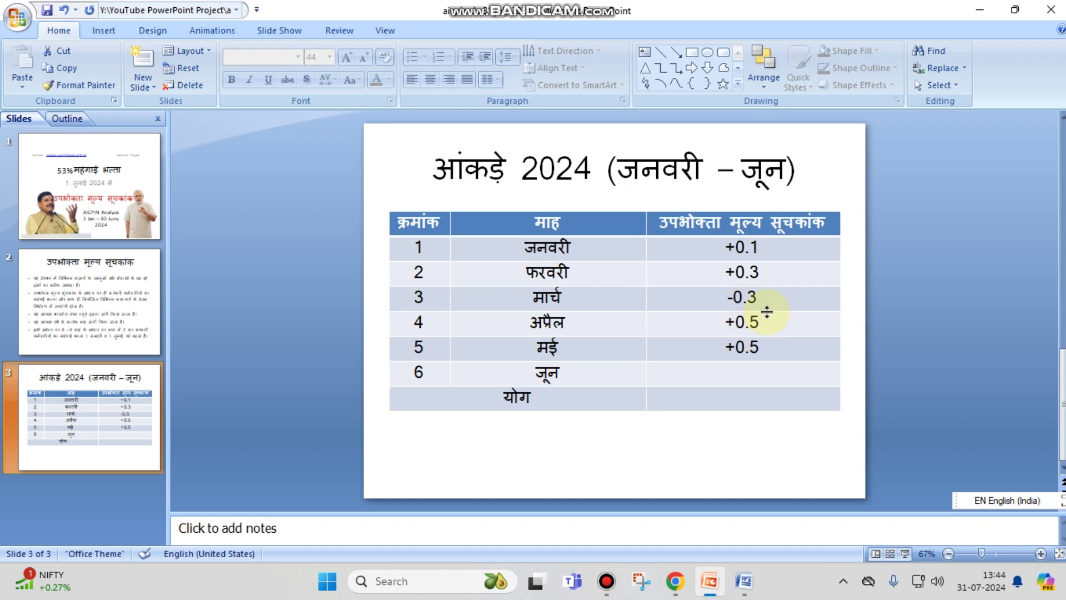
Copy the Hindi CPI table from the PowerPoint slide
{"action": "left_click", "coordinate": [744, 404]}
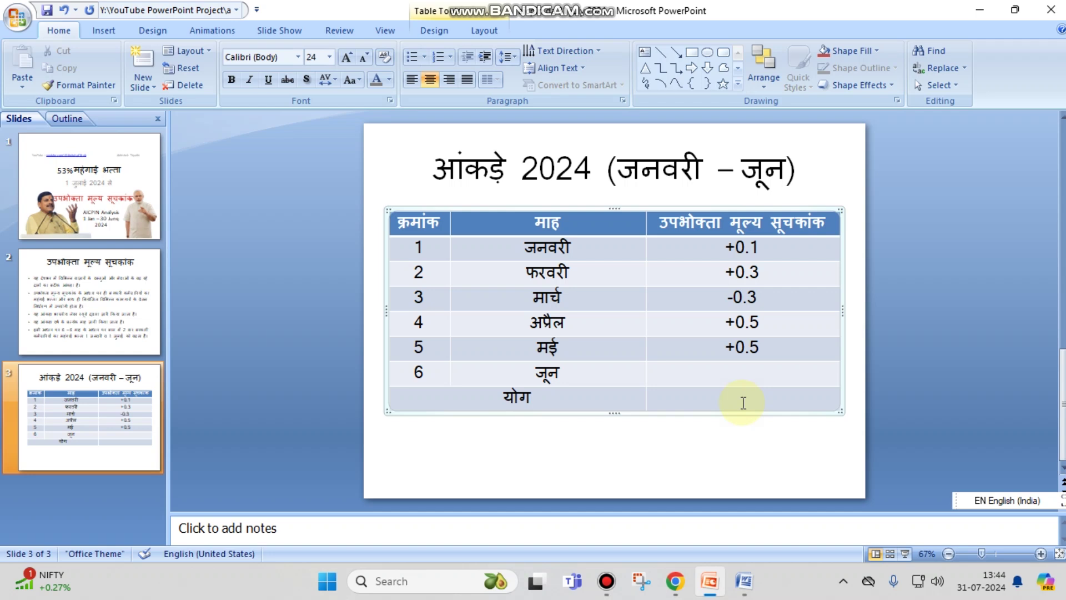
{"action": "left_click", "coordinate": [656, 440]}
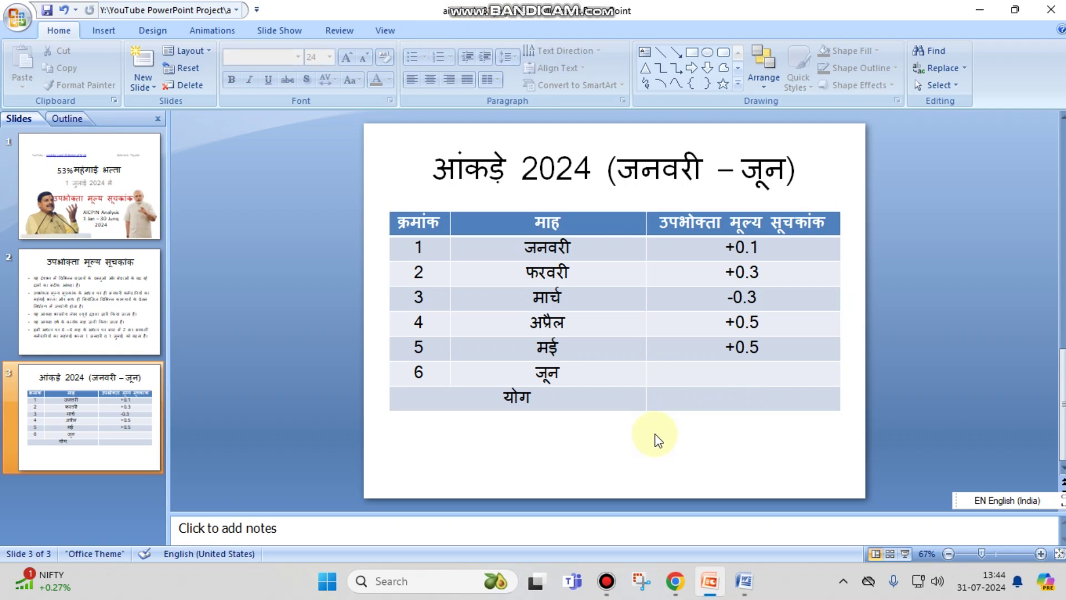
{"action": "left_click", "coordinate": [425, 225]}
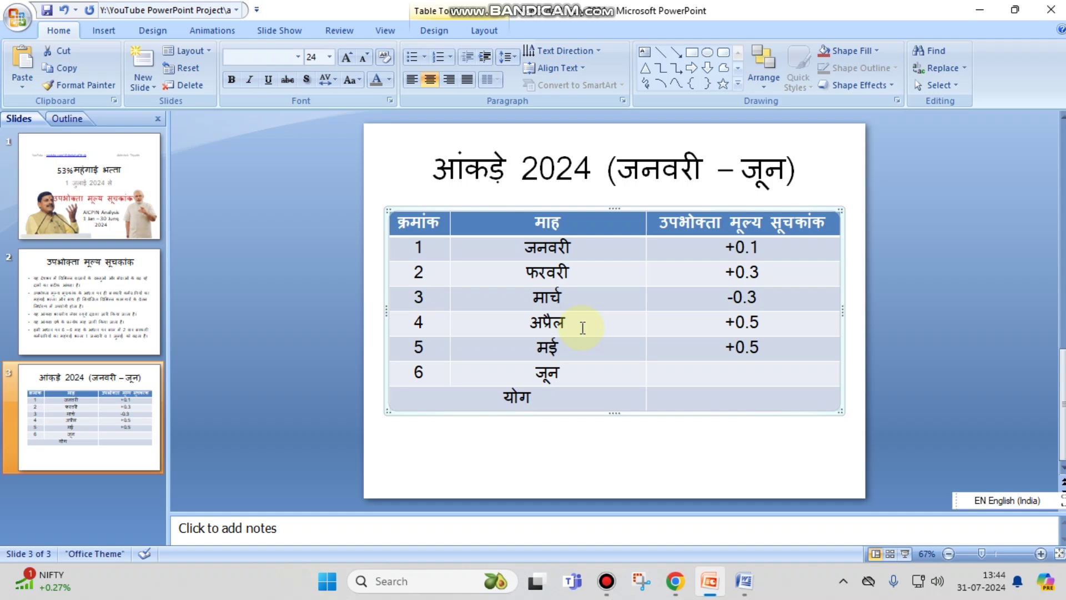
{"action": "right_click", "coordinate": [428, 211]}
{"action": "left_click", "coordinate": [474, 235]}
Launch Excel and paste the table into a blank workbook at cell D4
{"action": "key", "text": "super+r"}
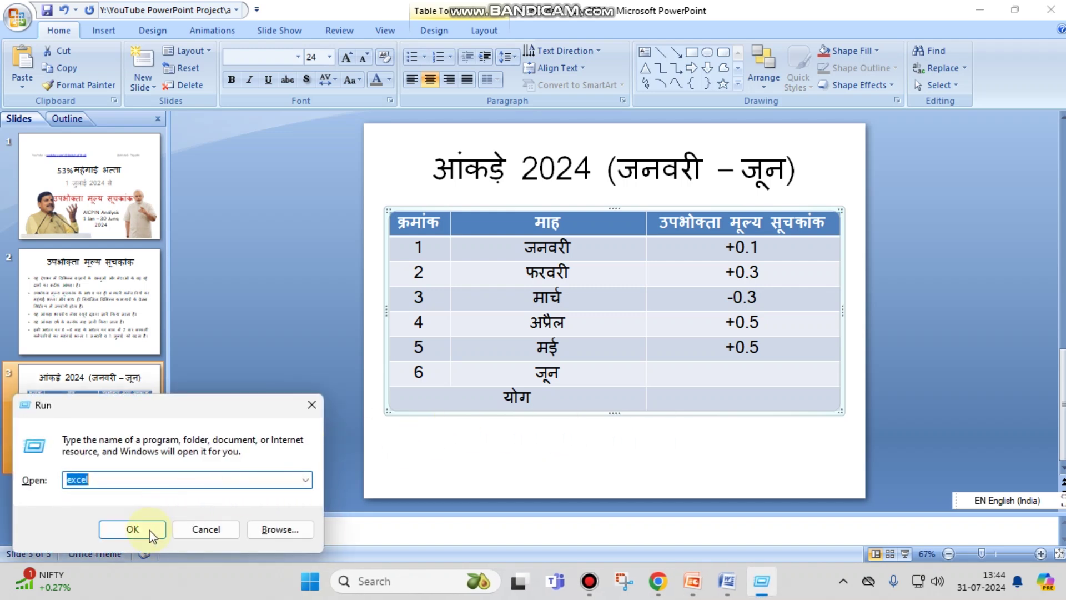
{"action": "left_click", "coordinate": [149, 528]}
{"action": "left_click", "coordinate": [189, 208]}
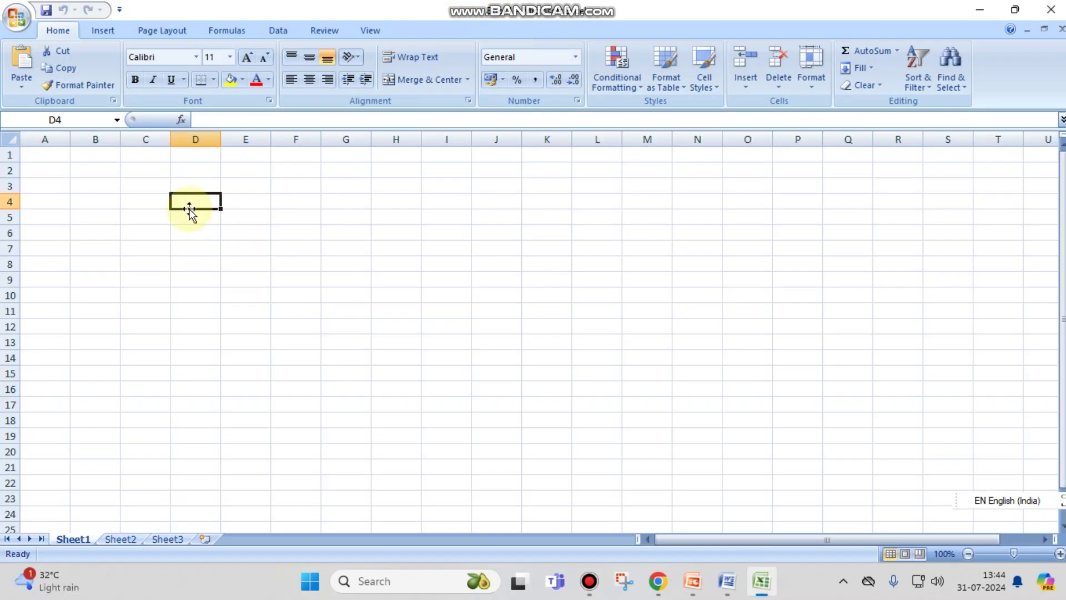
{"action": "key", "text": "ctrl+v"}
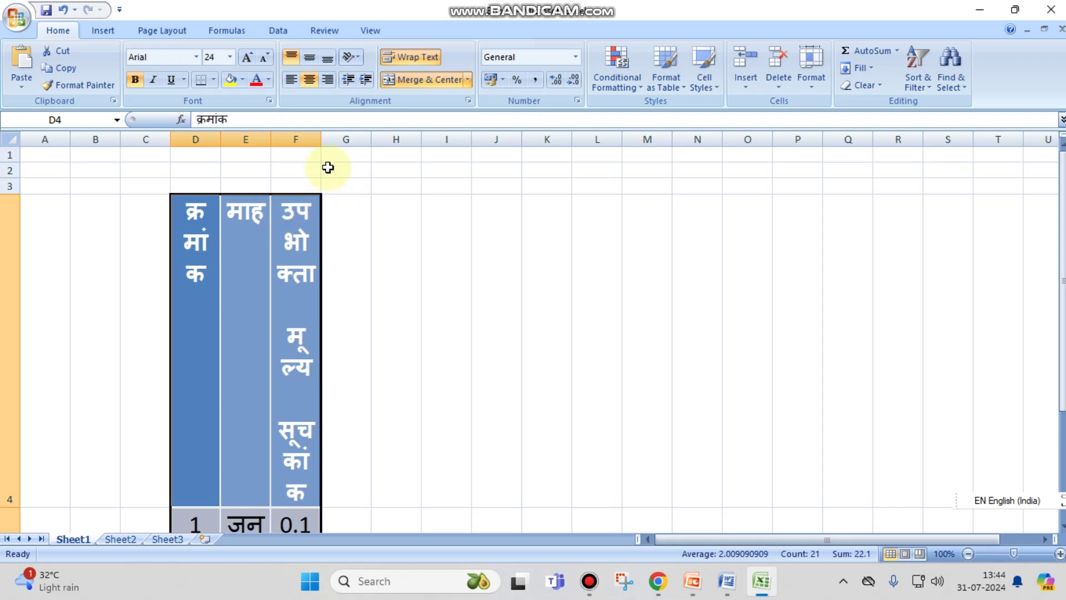
Set the pasted table to 12-point text and narrow column F to fit
{"action": "left_click_drag", "start_coordinate": [321, 139], "coordinate": [565, 144]}
{"action": "left_click_drag", "start_coordinate": [191, 202], "coordinate": [467, 489]}
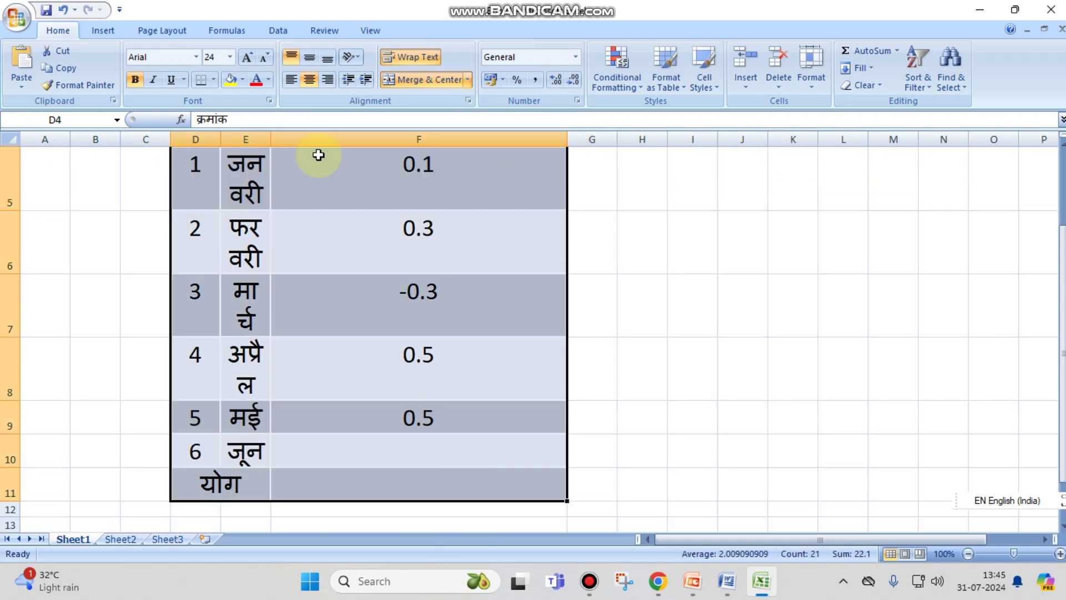
{"action": "left_click", "coordinate": [231, 58]}
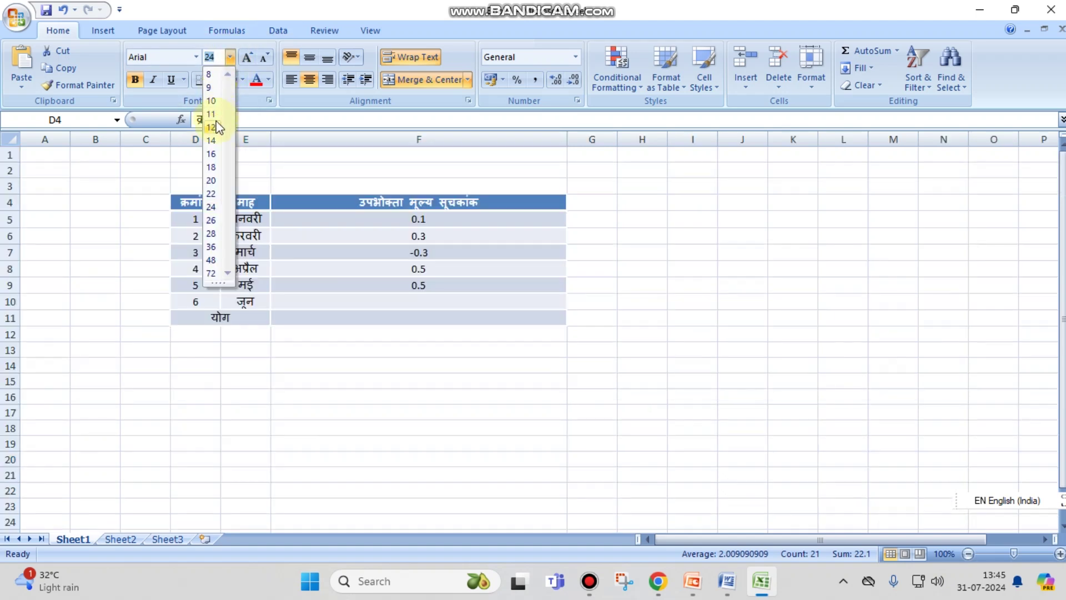
{"action": "left_click", "coordinate": [215, 127]}
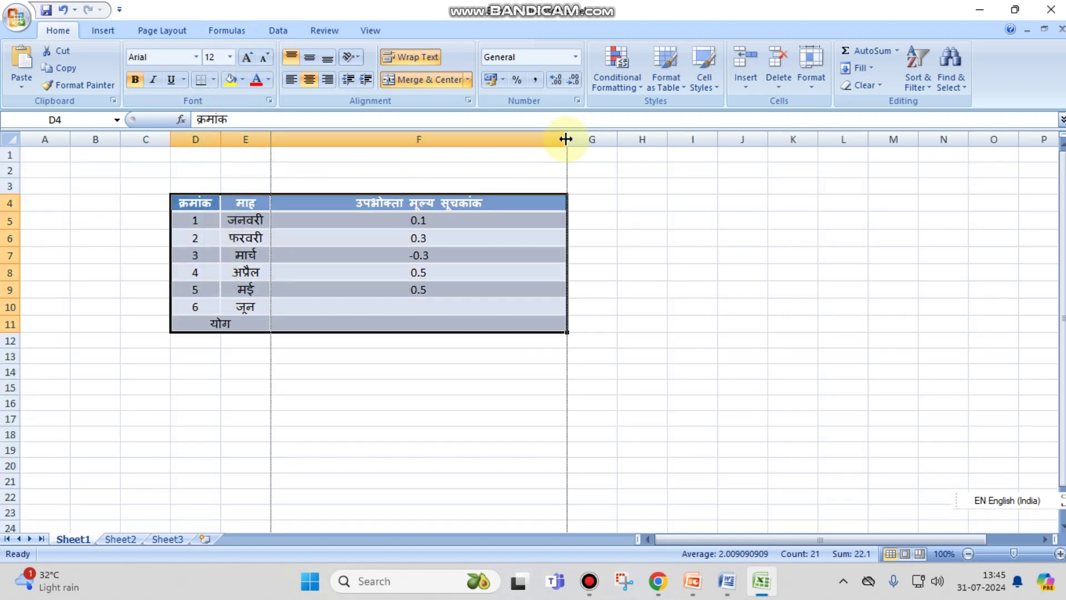
{"action": "left_click_drag", "start_coordinate": [566, 139], "coordinate": [410, 171]}
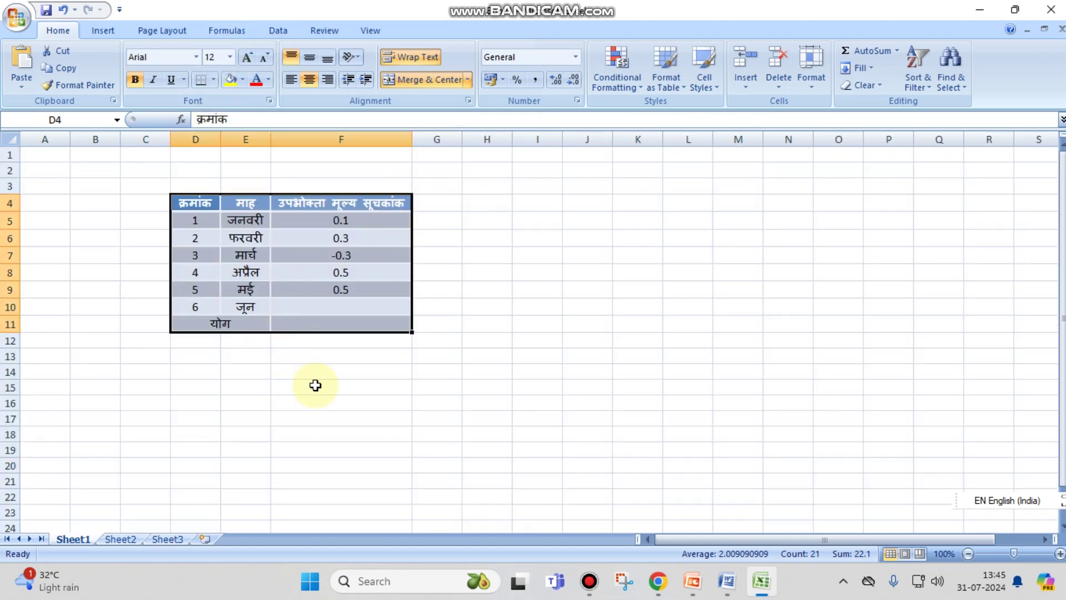
{"action": "left_click", "coordinate": [335, 401]}
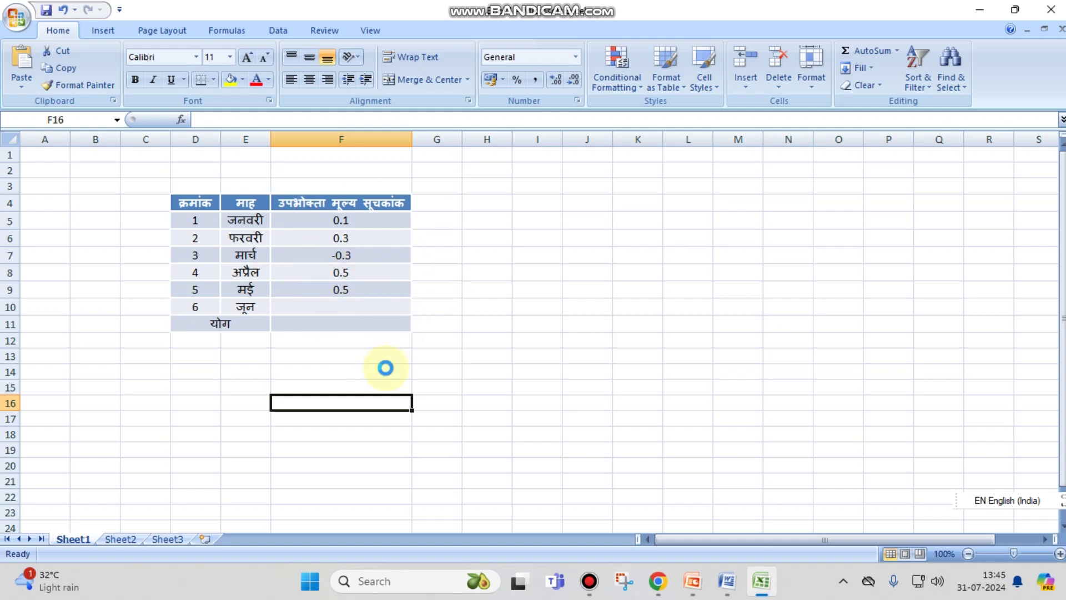
Save the Excel workbook to the Desktop as 'digital soft hub'
{"action": "key", "text": "ctrl+s"}
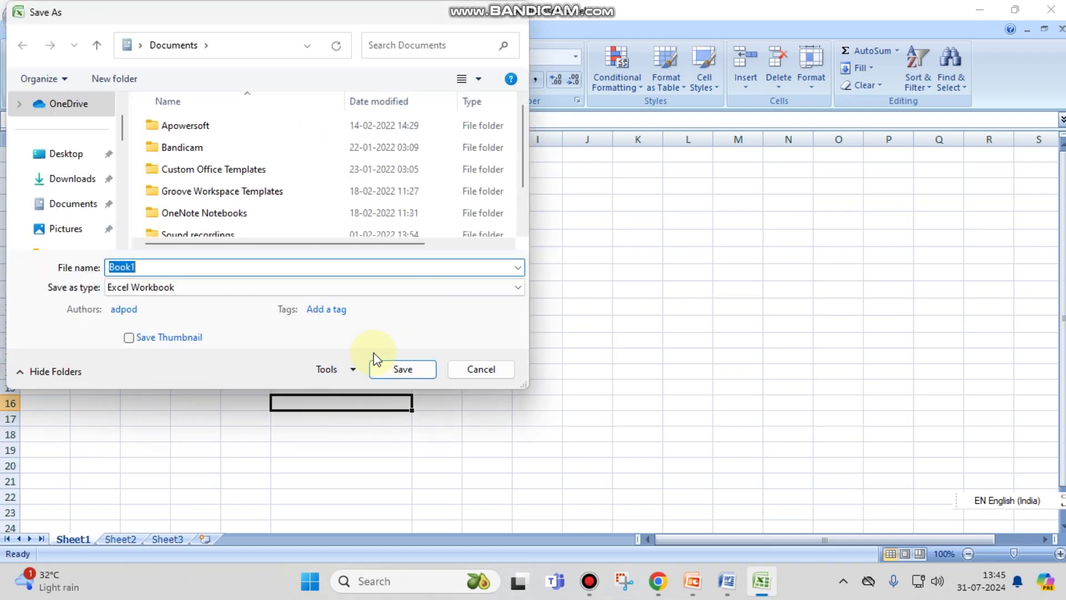
{"action": "type", "text": "digital soft hub"}
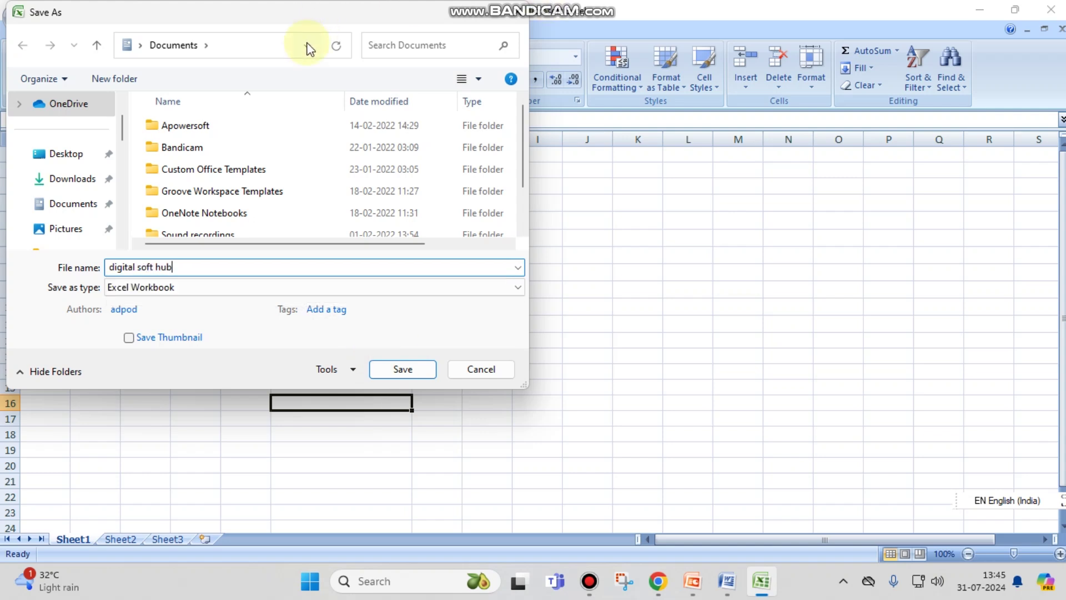
{"action": "left_click", "coordinate": [308, 46]}
{"action": "left_click", "coordinate": [254, 67]}
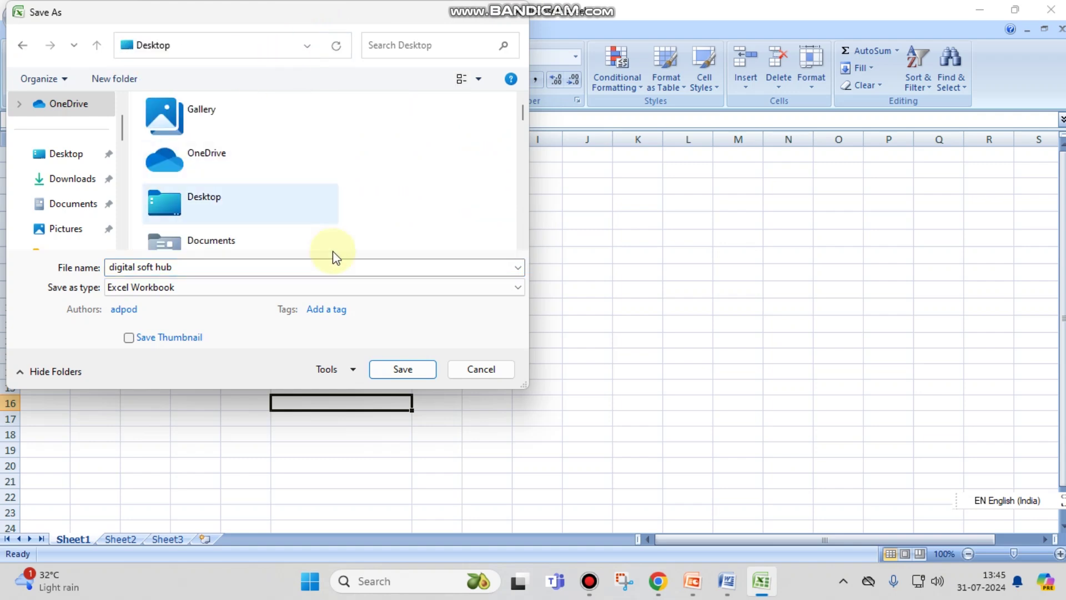
{"action": "left_click", "coordinate": [407, 369]}
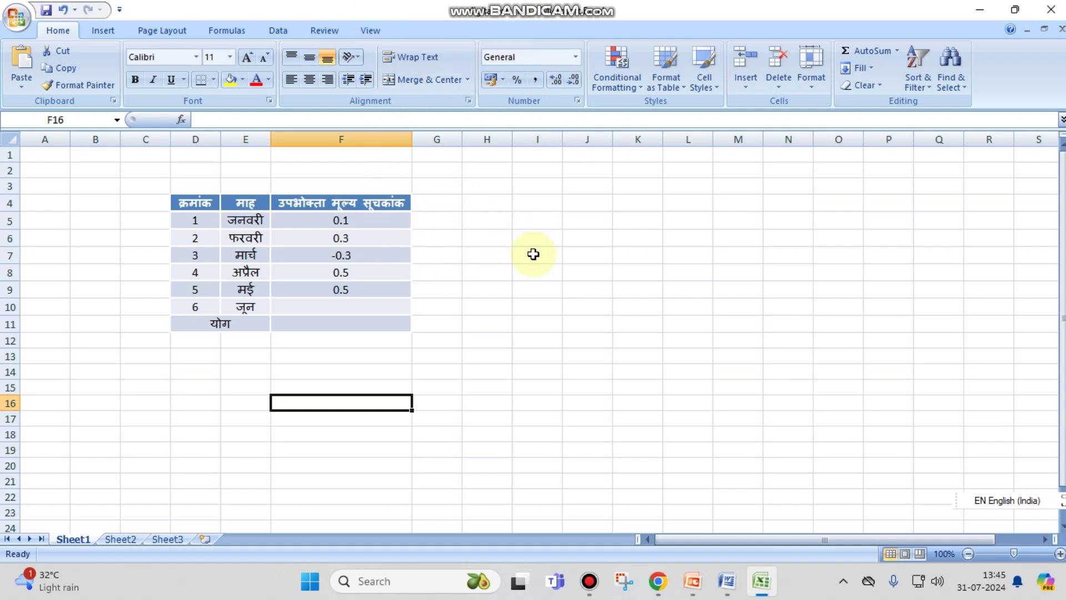
Copy the Excel range D4:F11 and switch back to PowerPoint
{"action": "left_click_drag", "start_coordinate": [185, 201], "coordinate": [359, 322]}
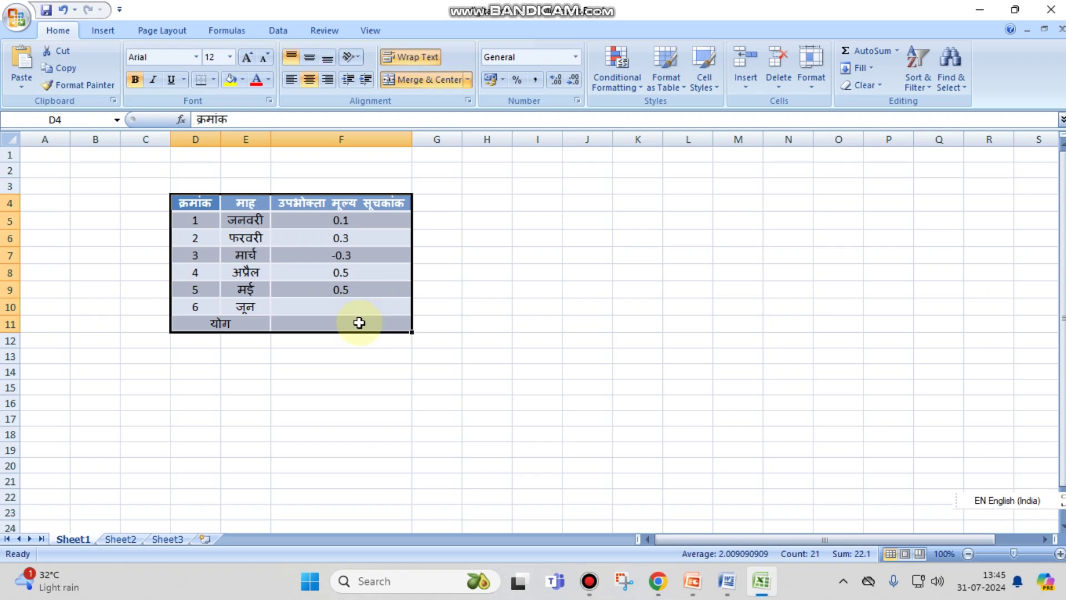
{"action": "key", "text": "ctrl+c"}
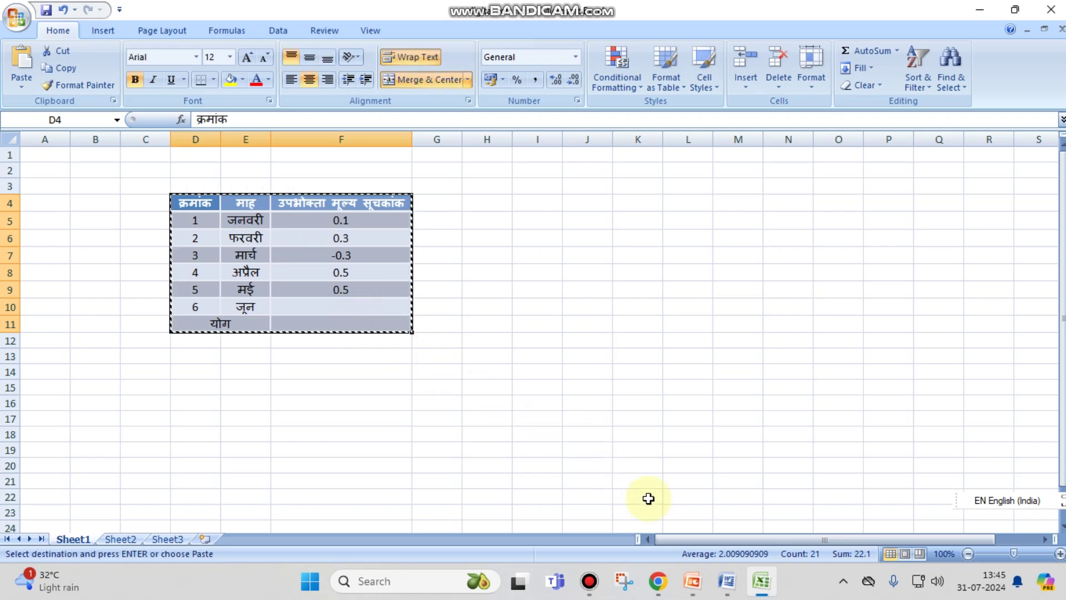
{"action": "left_click", "coordinate": [691, 592]}
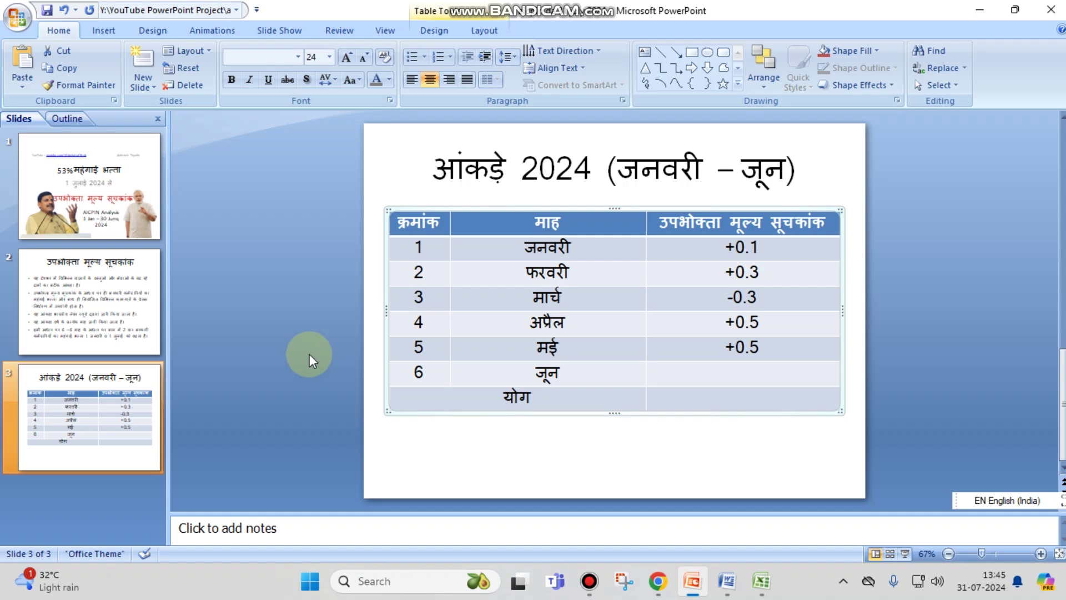
Add a new slide 4 and paste special the table as a linked Excel worksheet
{"action": "key", "text": "ctrl+m"}
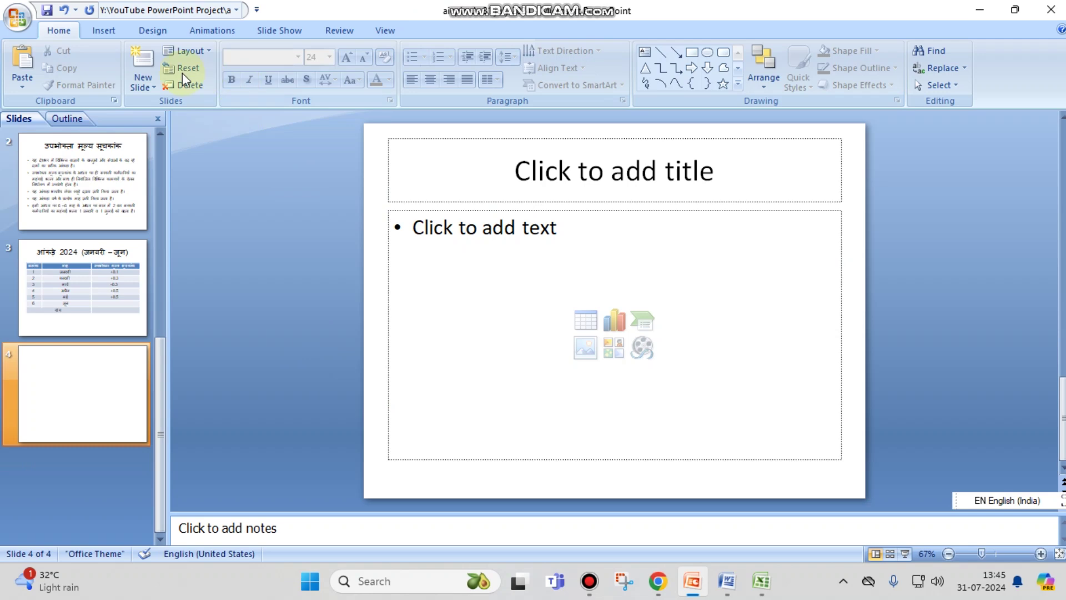
{"action": "left_click", "coordinate": [21, 84]}
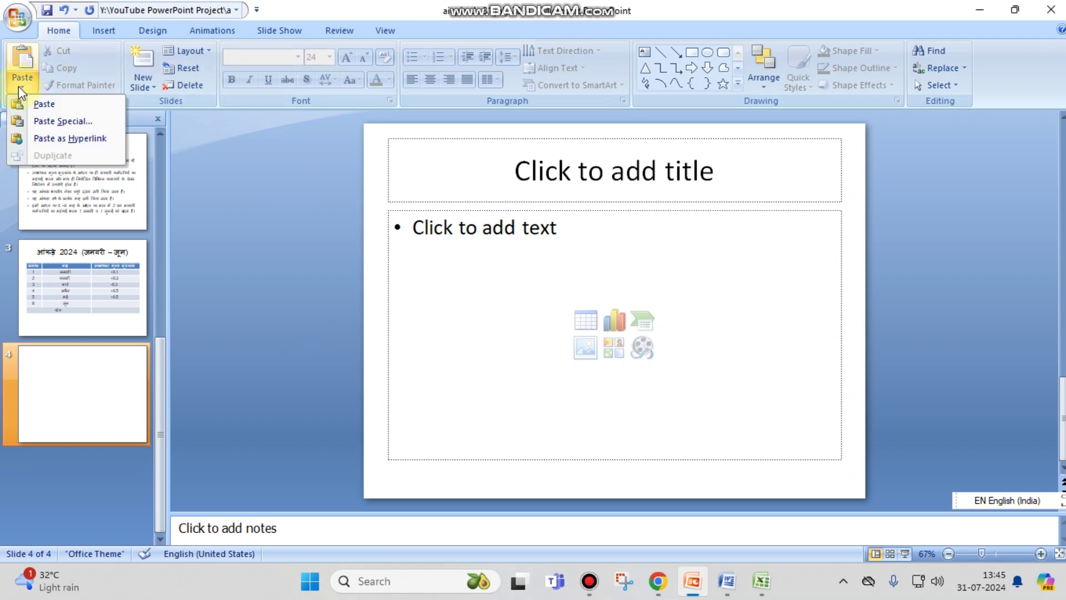
{"action": "left_click", "coordinate": [58, 121]}
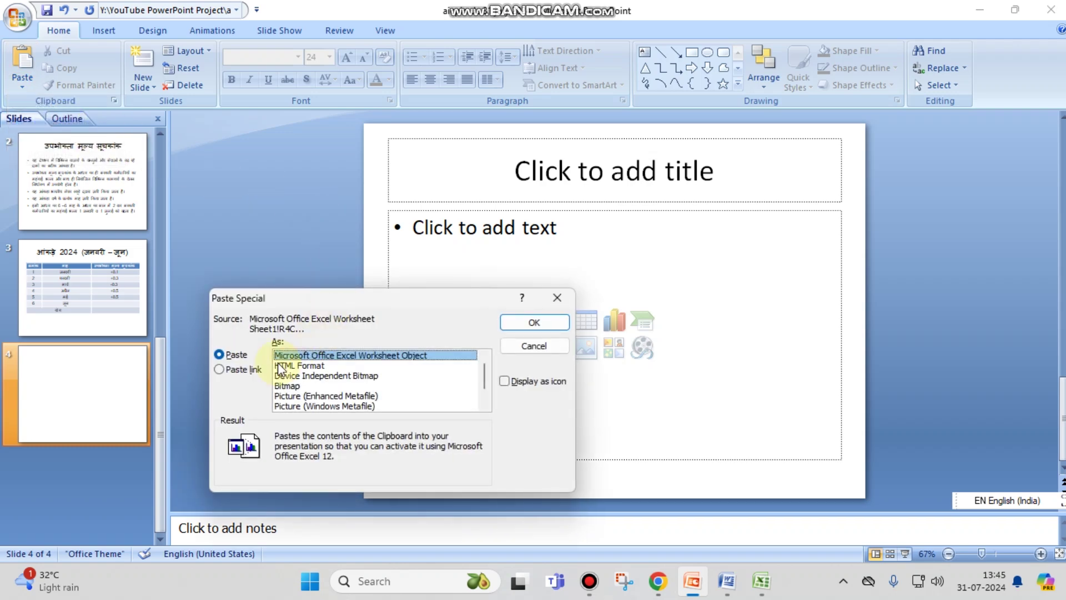
{"action": "left_click", "coordinate": [219, 369]}
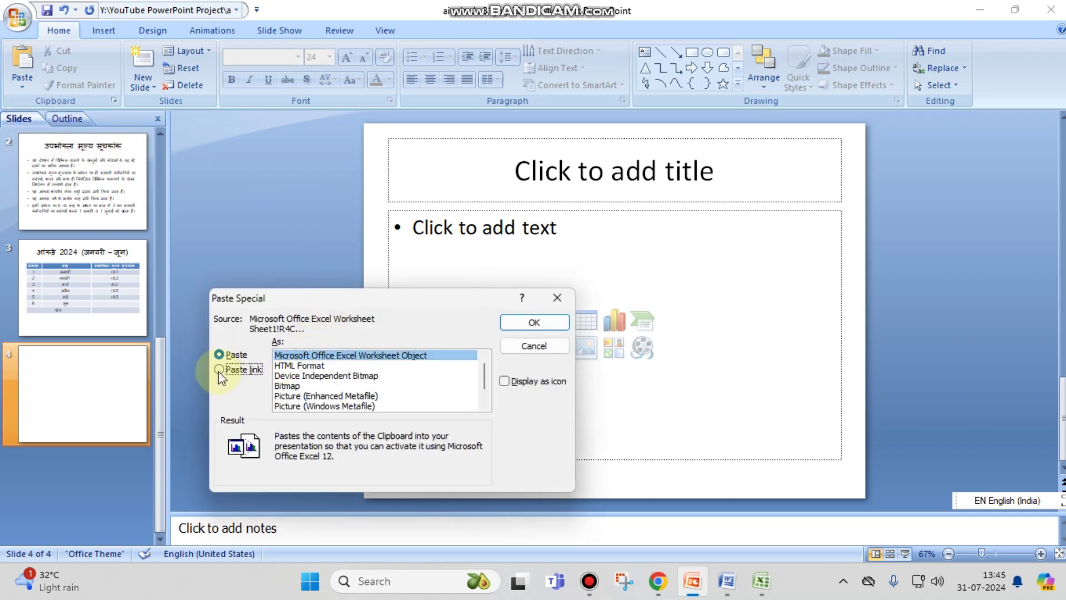
{"action": "left_click", "coordinate": [516, 321]}
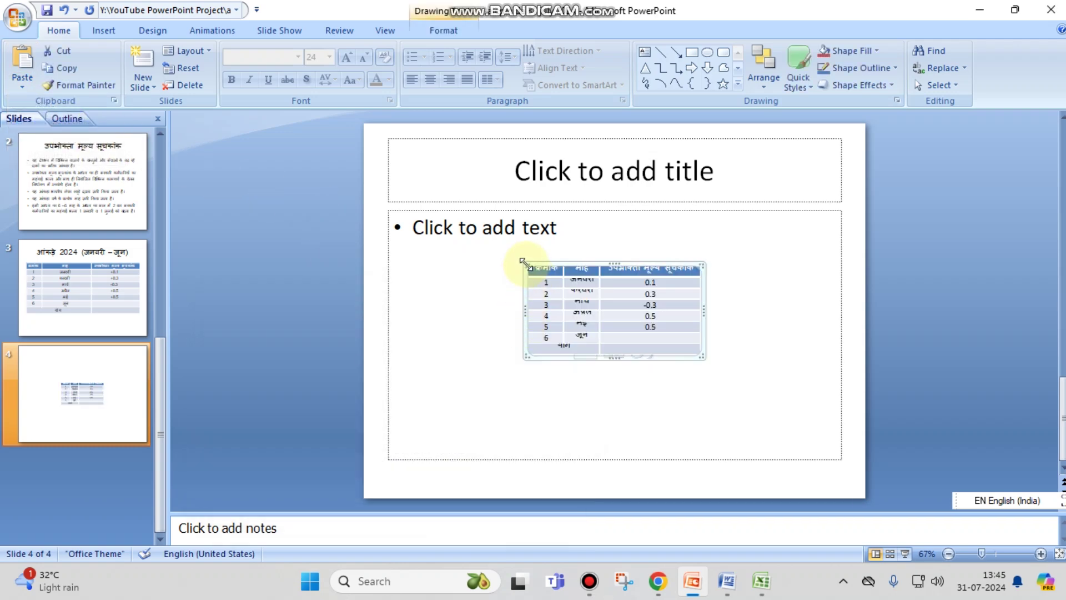
Enlarge the linked table and delete the empty content placeholder behind it
{"action": "left_click_drag", "start_coordinate": [523, 260], "coordinate": [428, 215]}
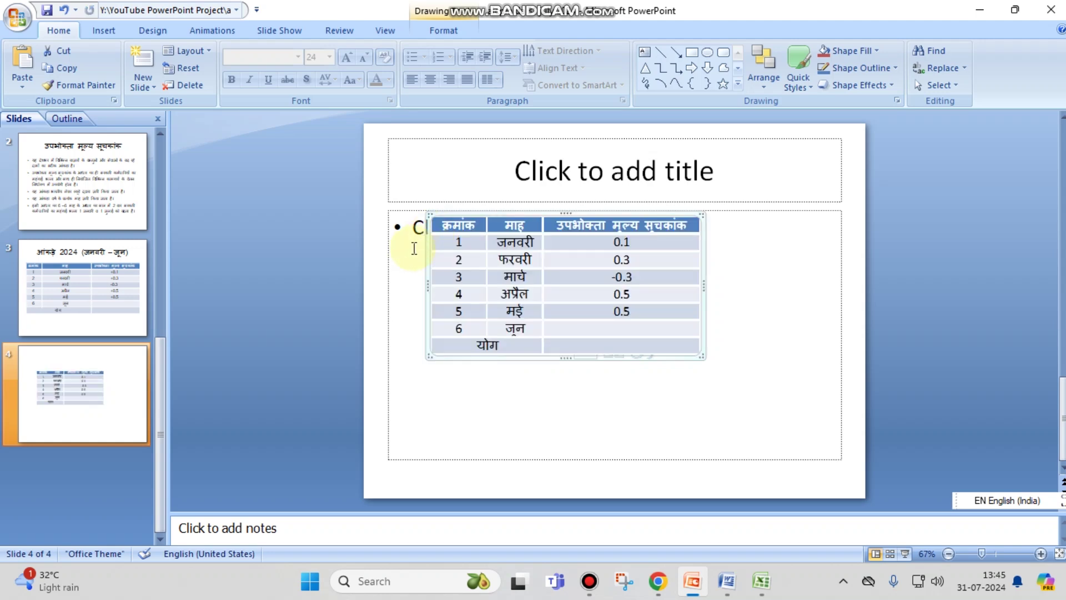
{"action": "left_click", "coordinate": [387, 261]}
{"action": "key", "text": "Delete"}
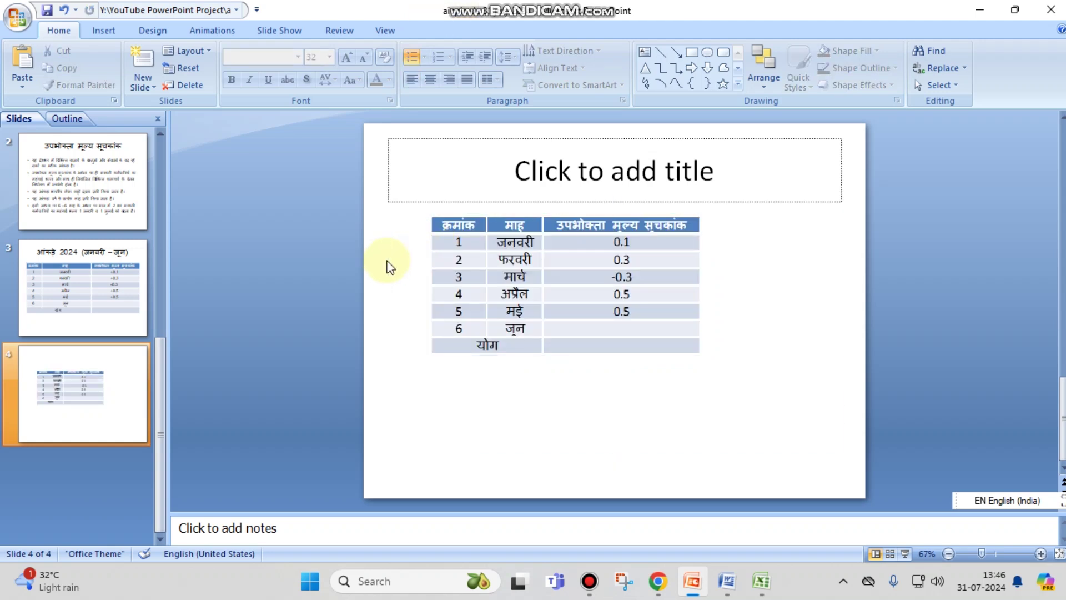
Enlarge the table toward the lower right and shift it slightly left
{"action": "left_click", "coordinate": [541, 277]}
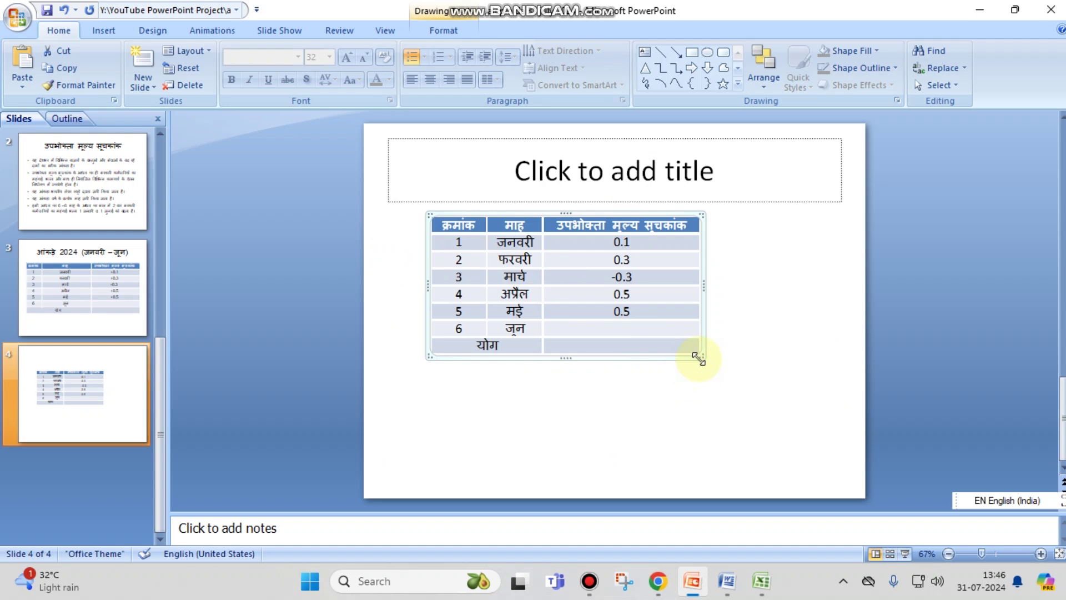
{"action": "left_click_drag", "start_coordinate": [699, 359], "coordinate": [814, 441]}
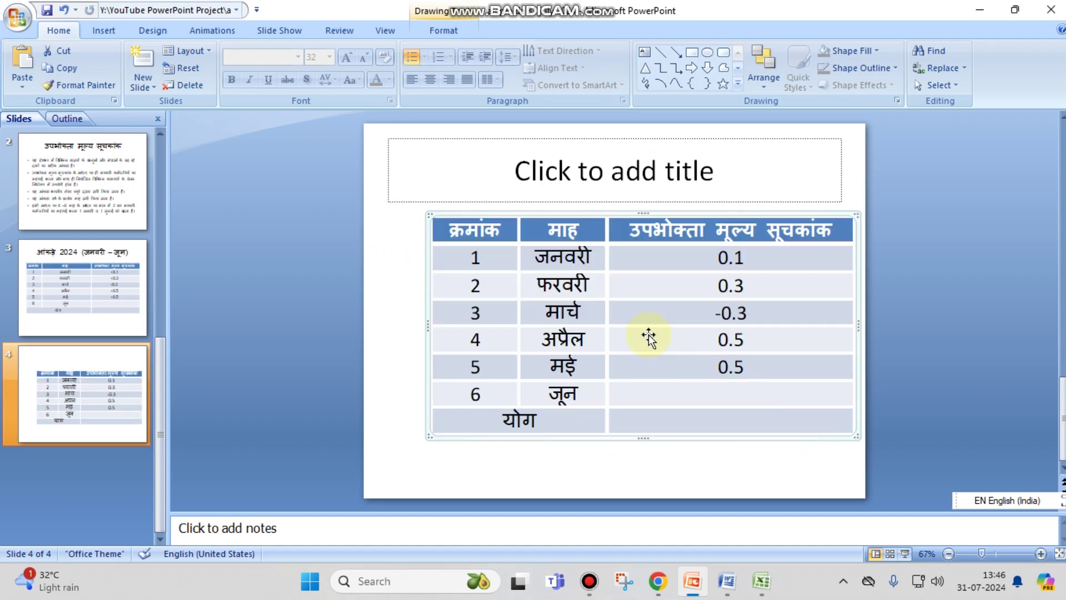
{"action": "left_click_drag", "start_coordinate": [567, 212], "coordinate": [539, 213]}
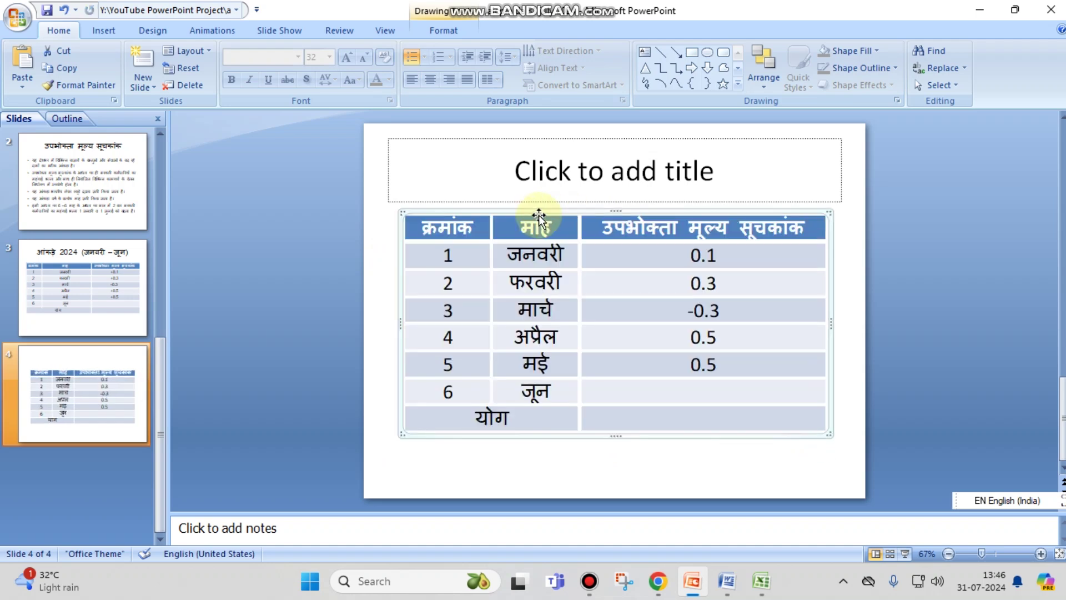
{"action": "left_click", "coordinate": [669, 468]}
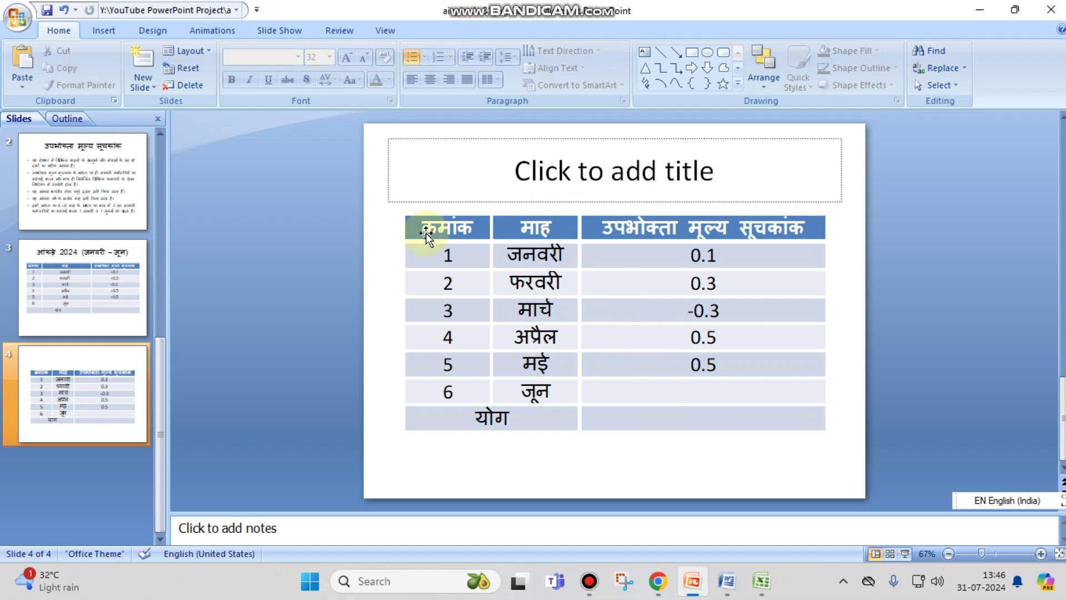
Copy slide 3's title 'आंकड़े 2024 (जनवरी – जून)' into slide 4's title placeholder
{"action": "left_click", "coordinate": [92, 307]}
{"action": "left_click", "coordinate": [587, 163]}
{"action": "double_click", "coordinate": [588, 163]}
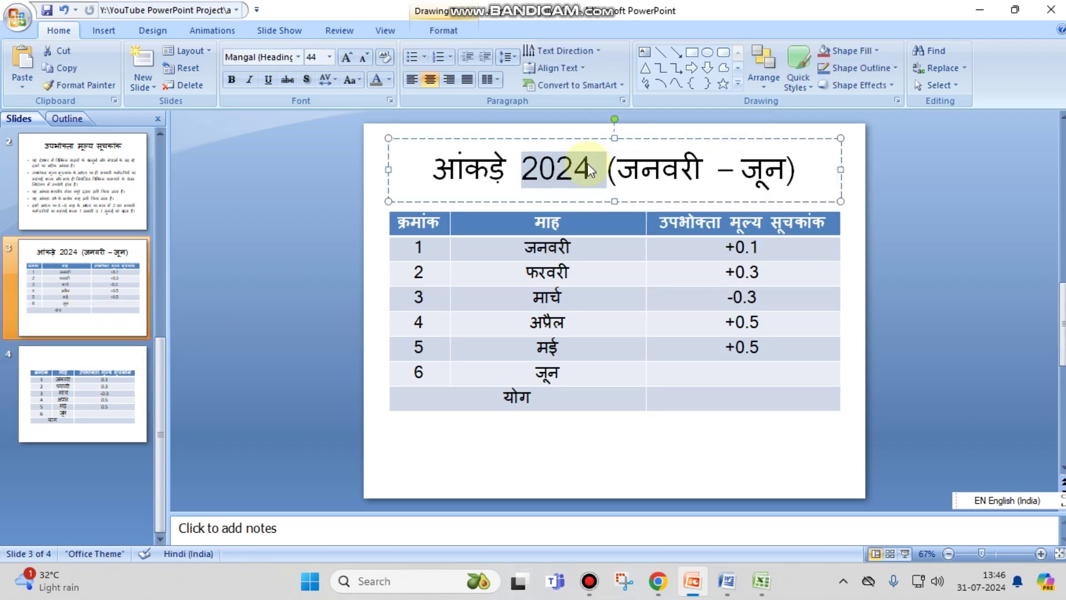
{"action": "triple_click", "coordinate": [588, 163]}
{"action": "left_click", "coordinate": [119, 361]}
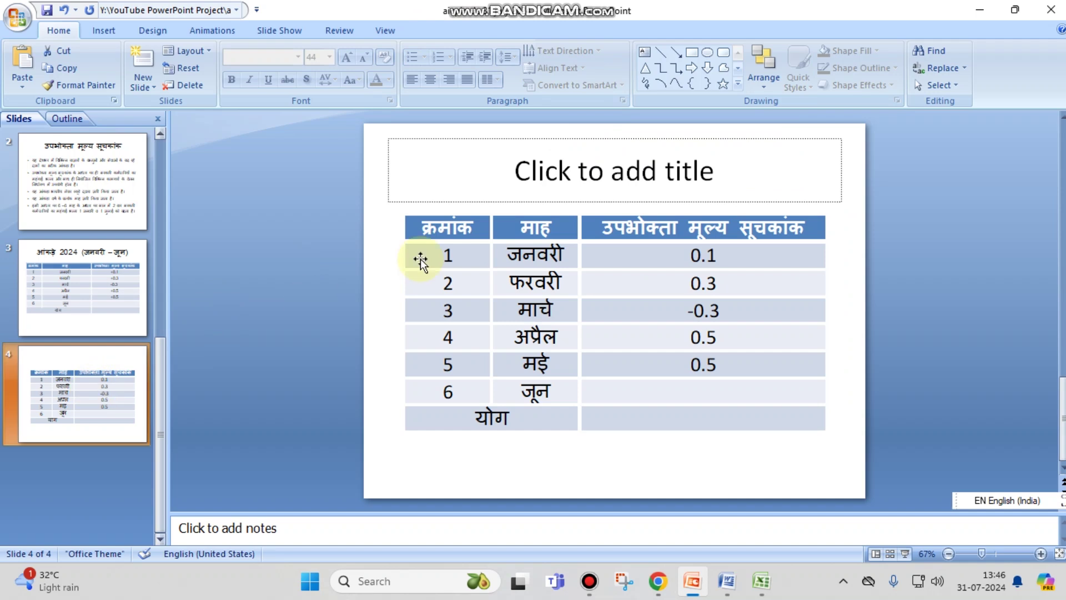
{"action": "left_click", "coordinate": [588, 190]}
{"action": "key", "text": "ctrl+v"}
Compare slide 4's table and title against slide 3
{"action": "left_click", "coordinate": [862, 365]}
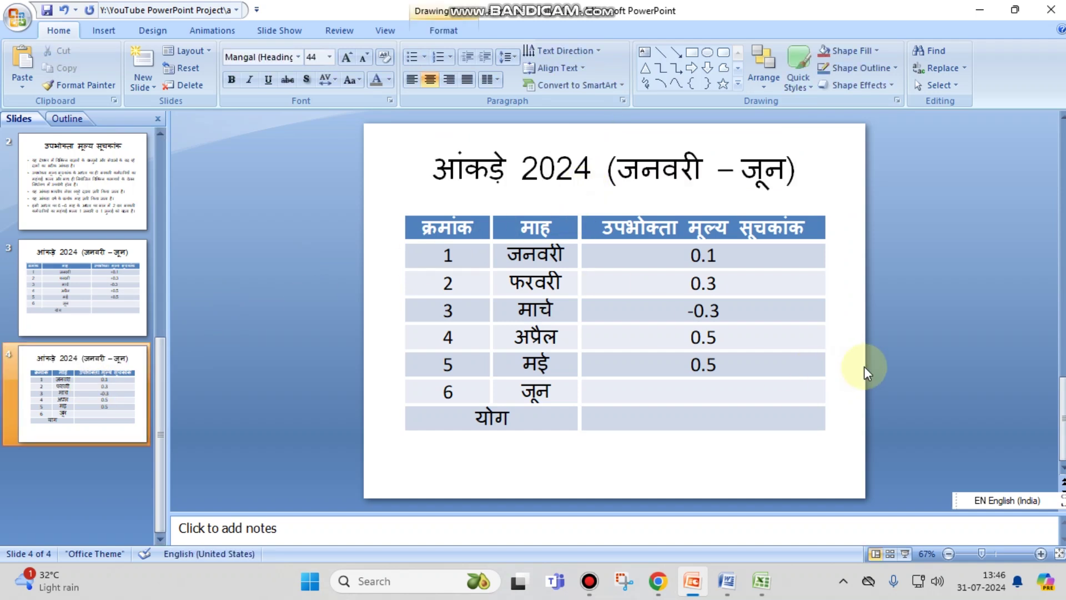
{"action": "left_click", "coordinate": [716, 418]}
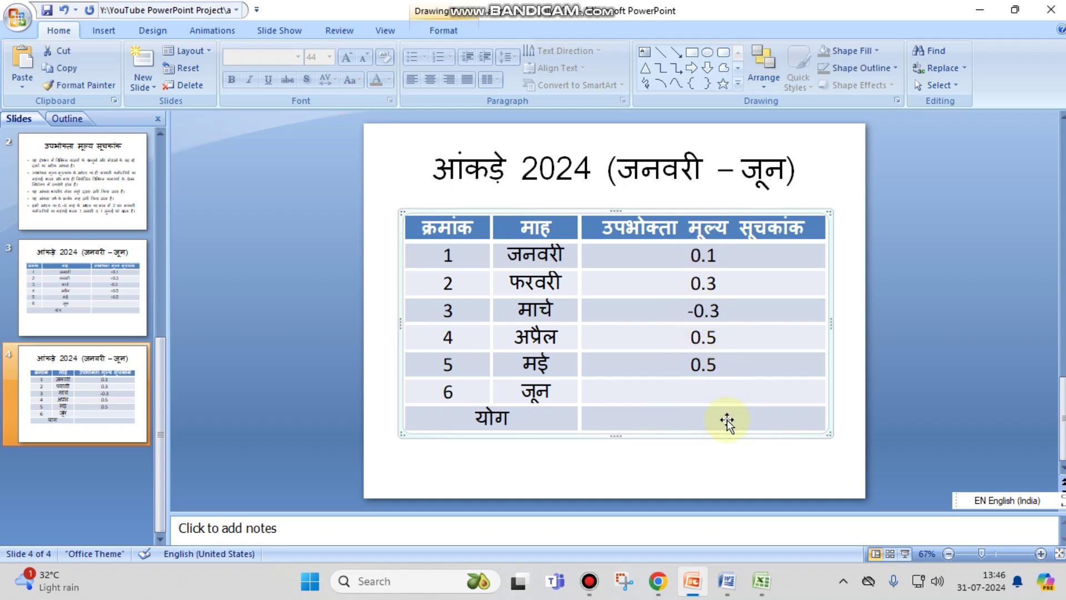
{"action": "left_click", "coordinate": [128, 303]}
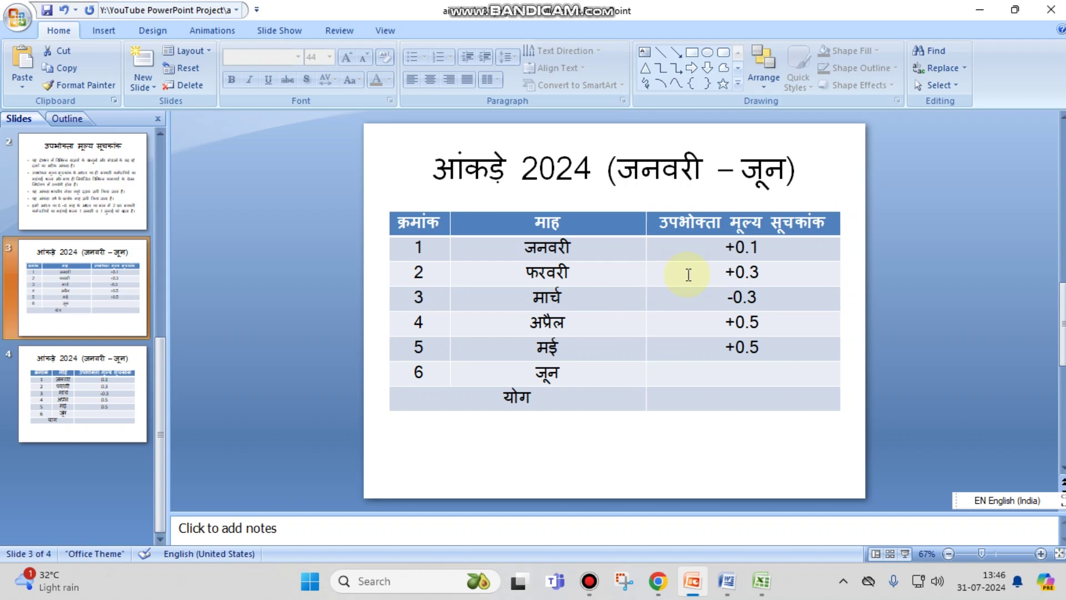
{"action": "left_click", "coordinate": [129, 417]}
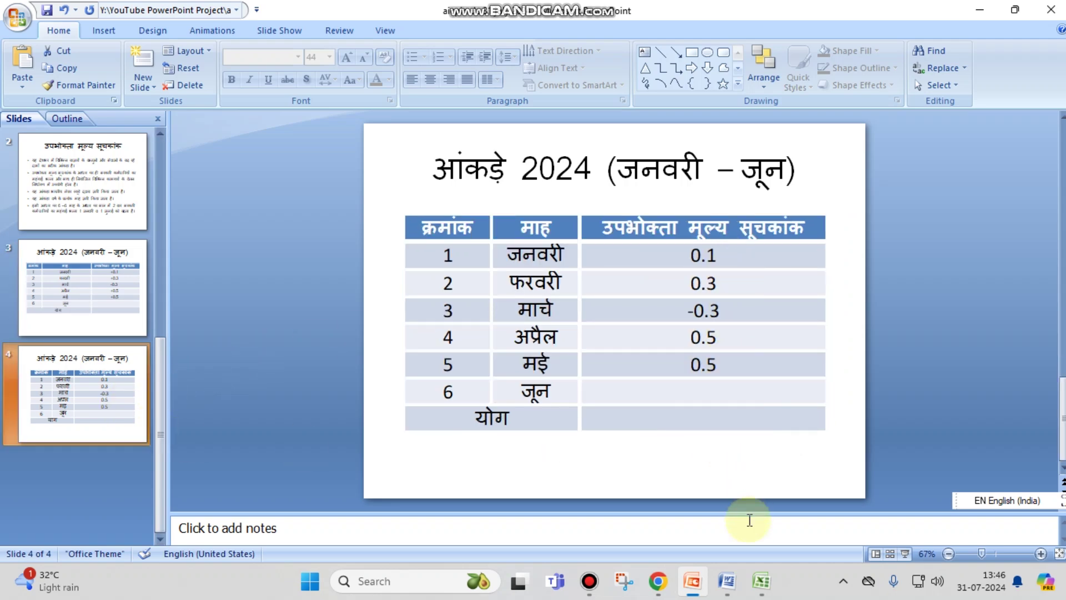
Enter =sum(F5:F10) in Excel cell F11 so the योग total shows 1.1
{"action": "left_click", "coordinate": [754, 580]}
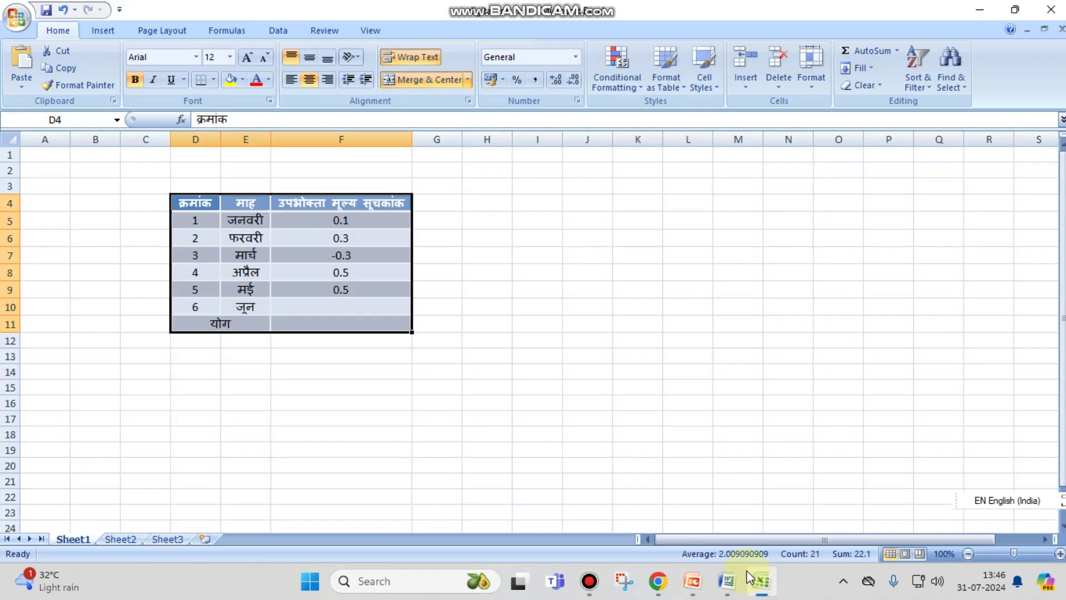
{"action": "left_click", "coordinate": [373, 324]}
{"action": "type", "text": "="}
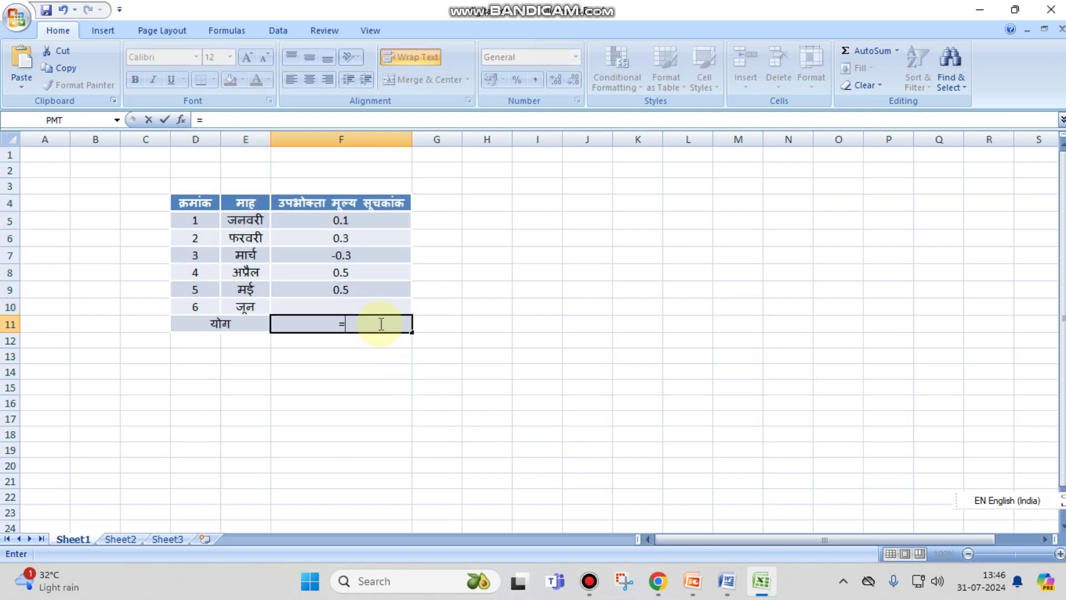
{"action": "type", "text": "sum"}
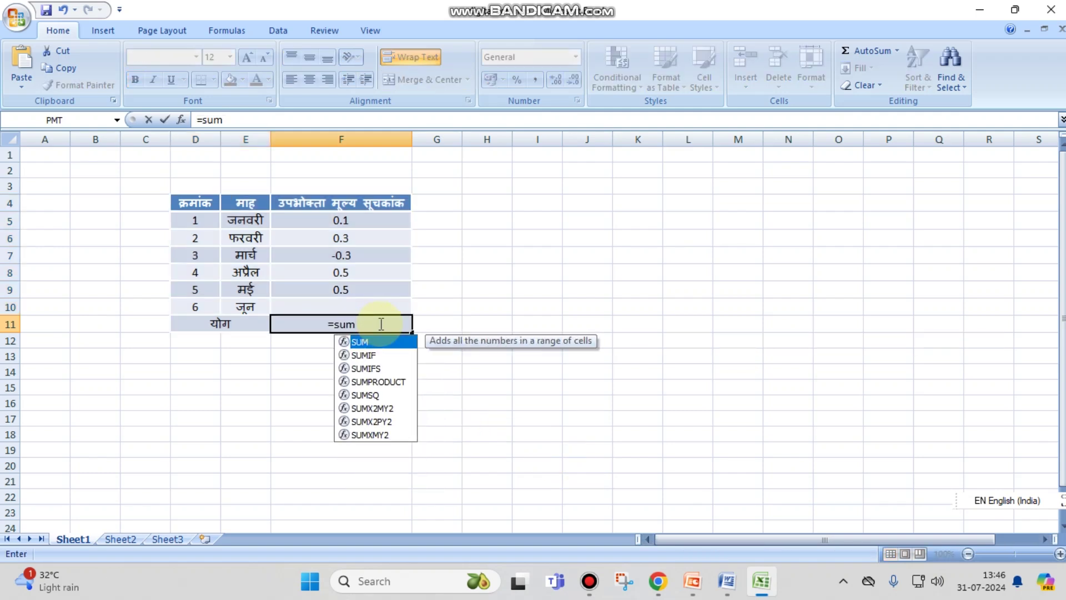
{"action": "type", "text": "("}
{"action": "left_click_drag", "start_coordinate": [381, 220], "coordinate": [381, 304]}
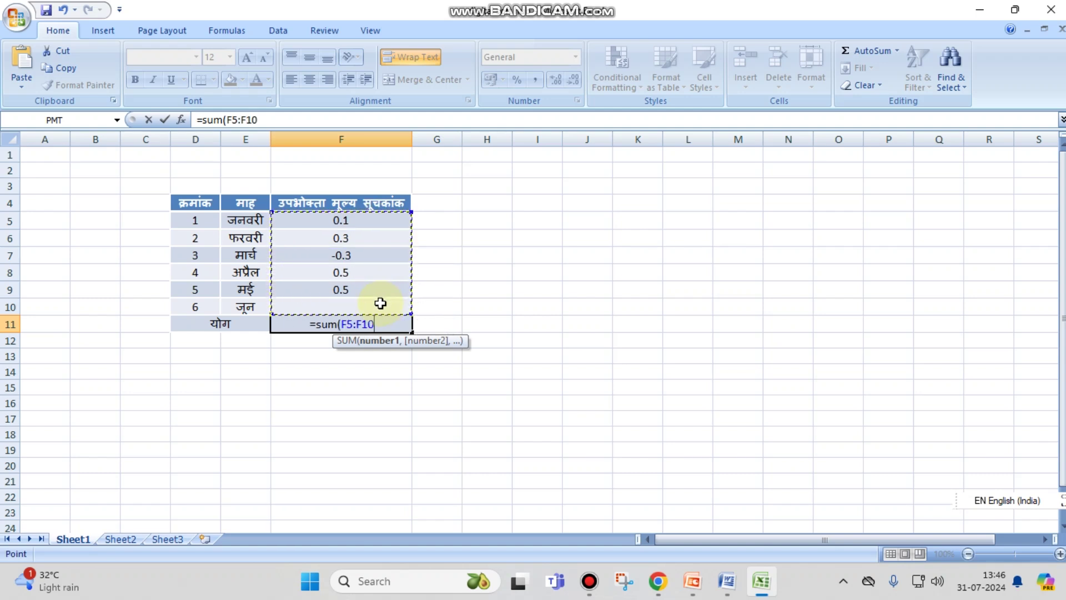
{"action": "type", "text": ")"}
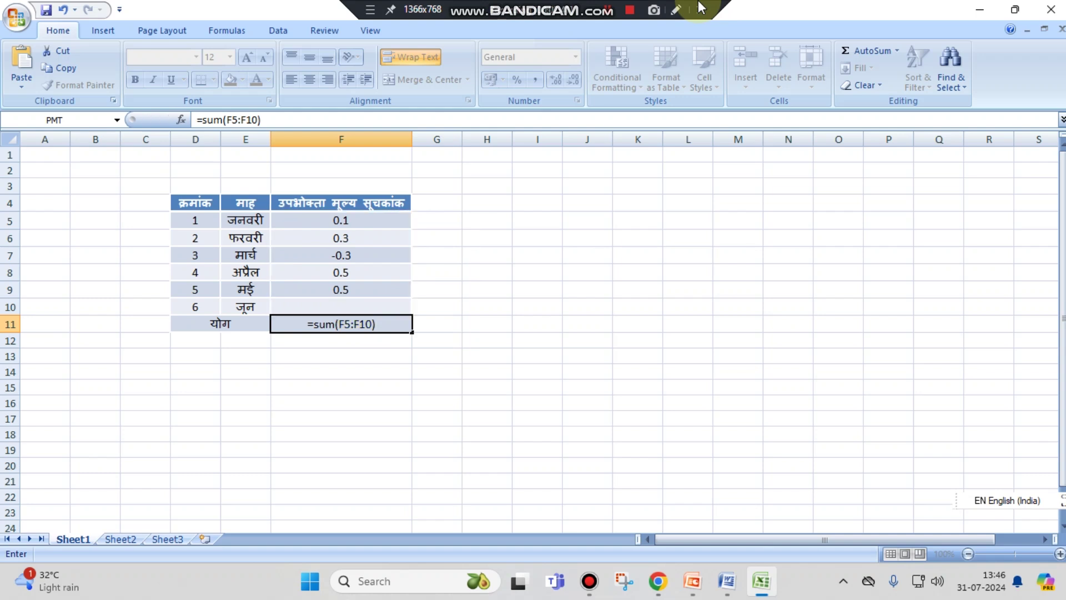
{"action": "key", "text": "Return"}
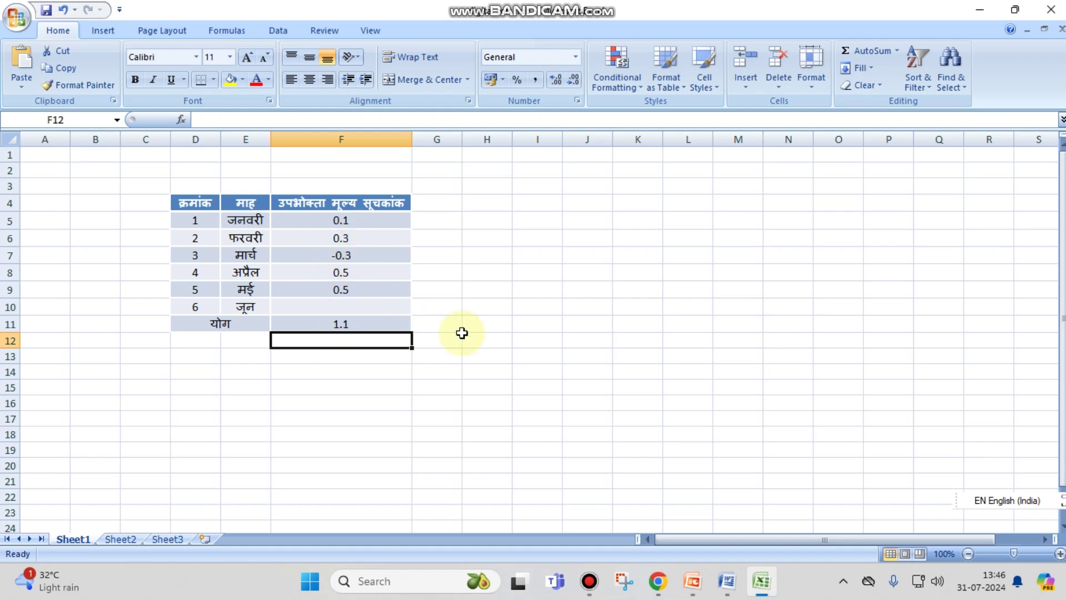
Check slides 3 and 4 in PowerPoint for the 1.1 total, then return to Excel
{"action": "left_click", "coordinate": [693, 584]}
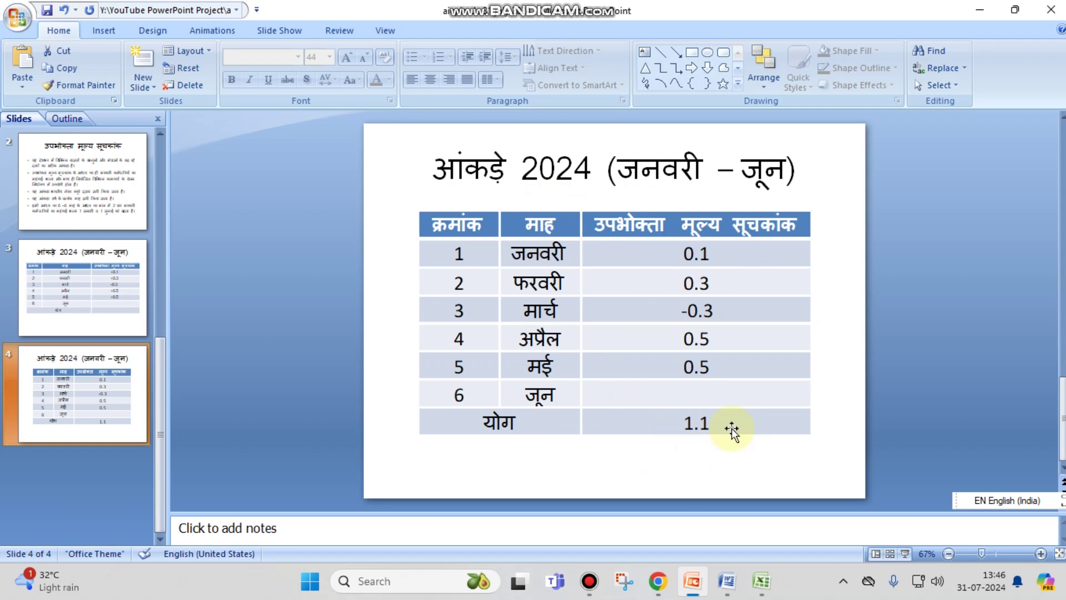
{"action": "left_click", "coordinate": [85, 293]}
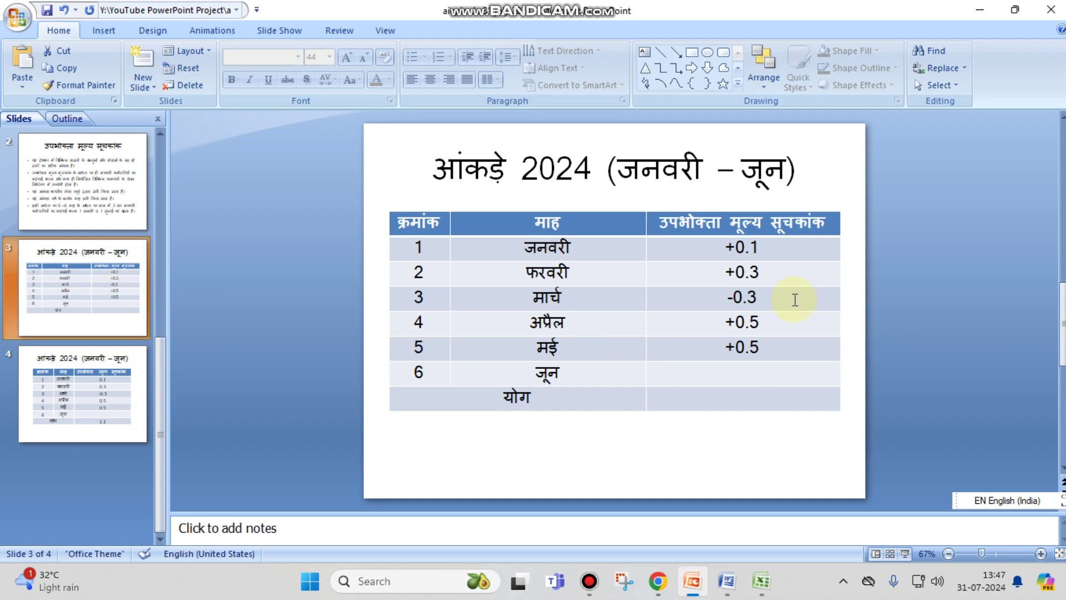
{"action": "left_click", "coordinate": [706, 399]}
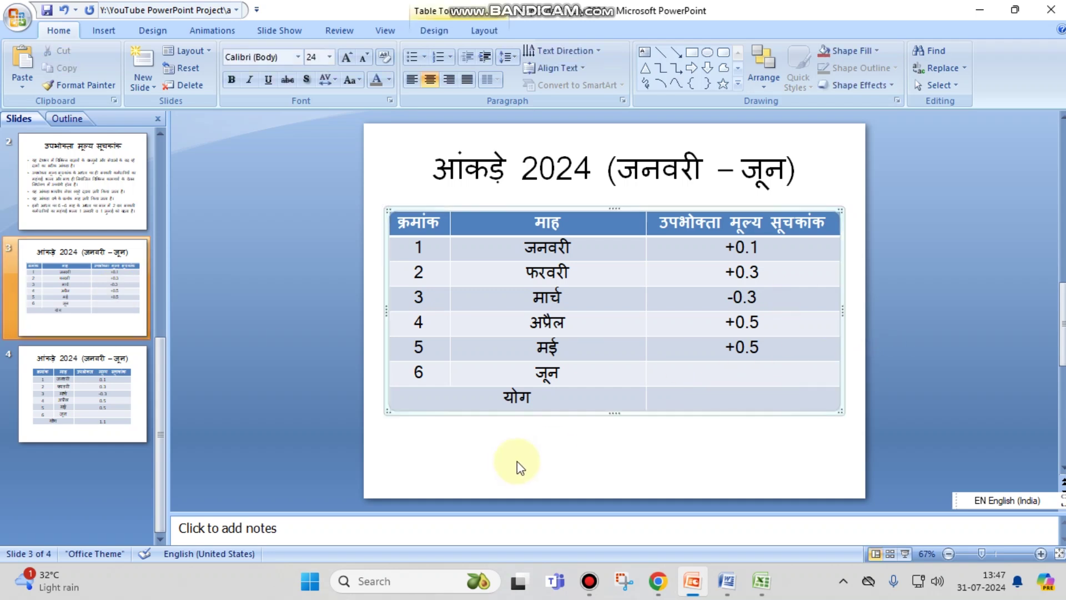
{"action": "left_click", "coordinate": [490, 464]}
{"action": "left_click", "coordinate": [131, 405]}
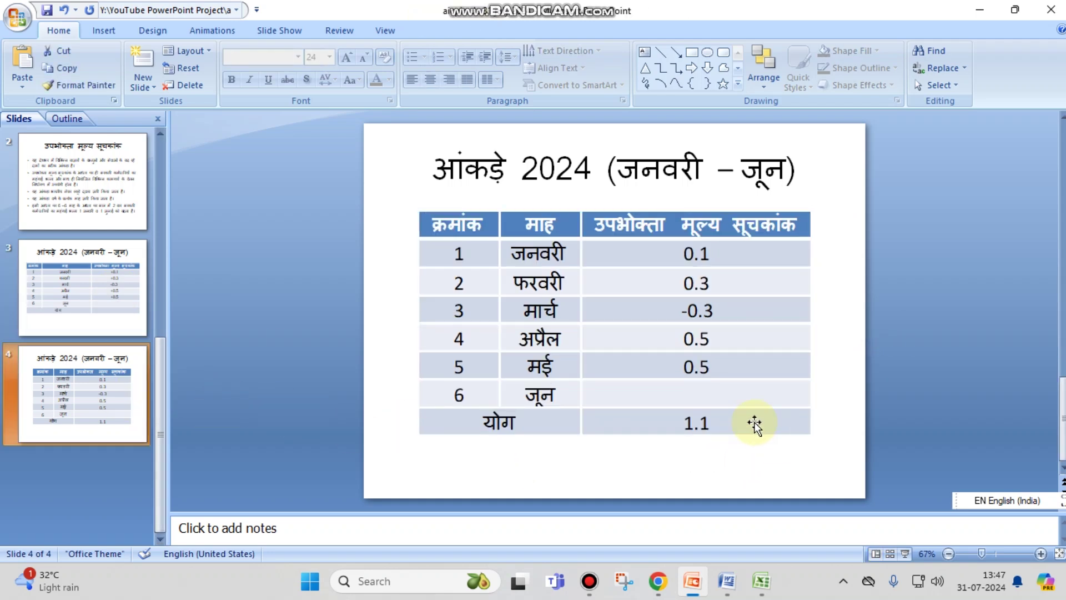
{"action": "left_click", "coordinate": [760, 581]}
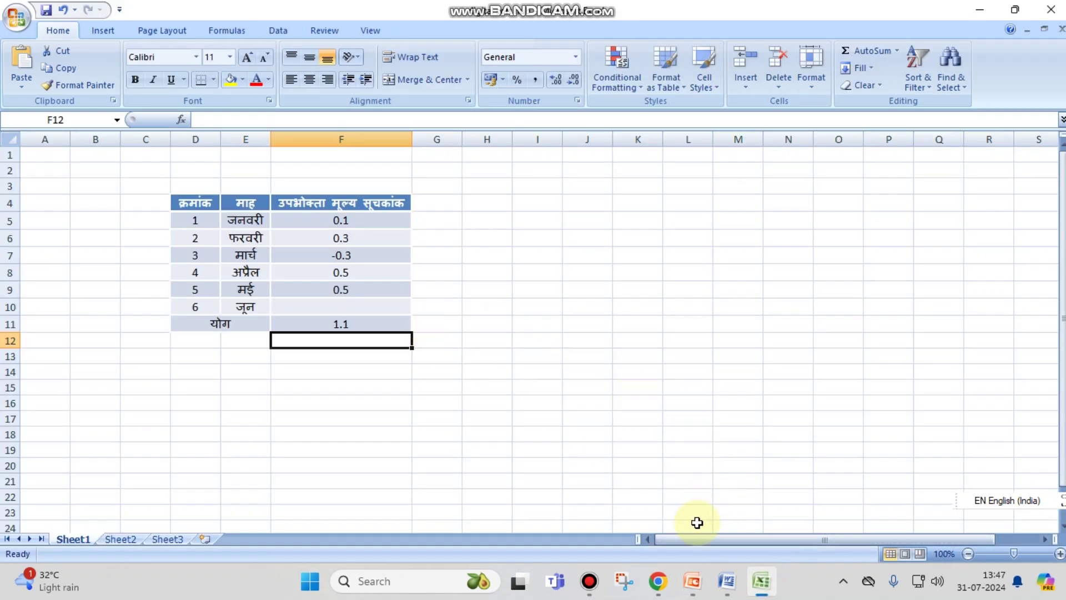
{"action": "left_click", "coordinate": [692, 581]}
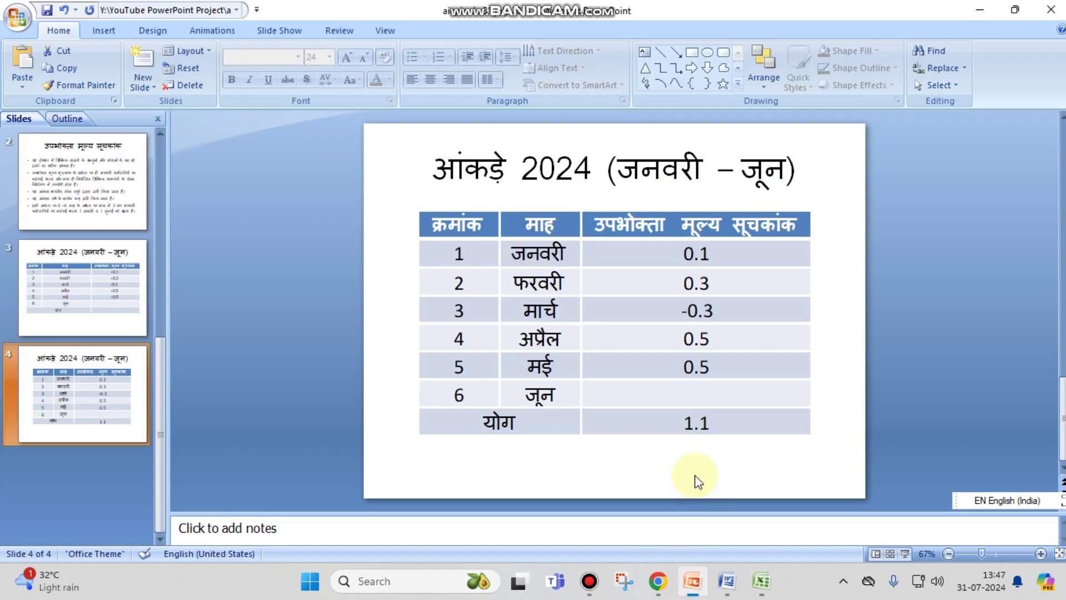